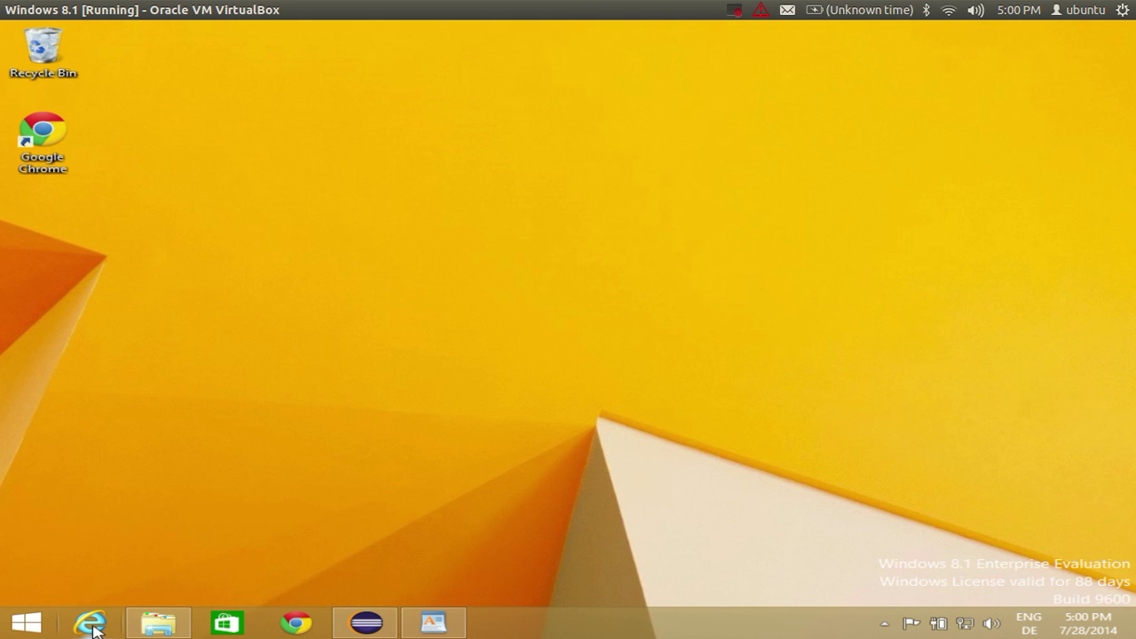
- Launch Google Chrome, open a new tab and close the sign-in tab
left_click(296, 624)
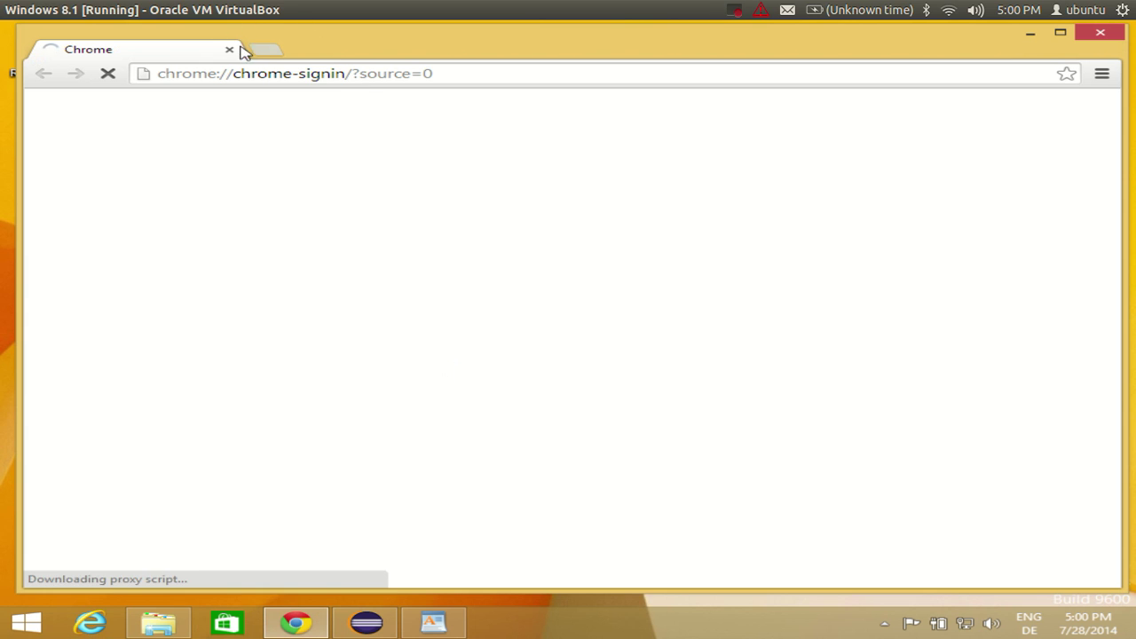
left_click(263, 49)
left_click(229, 51)
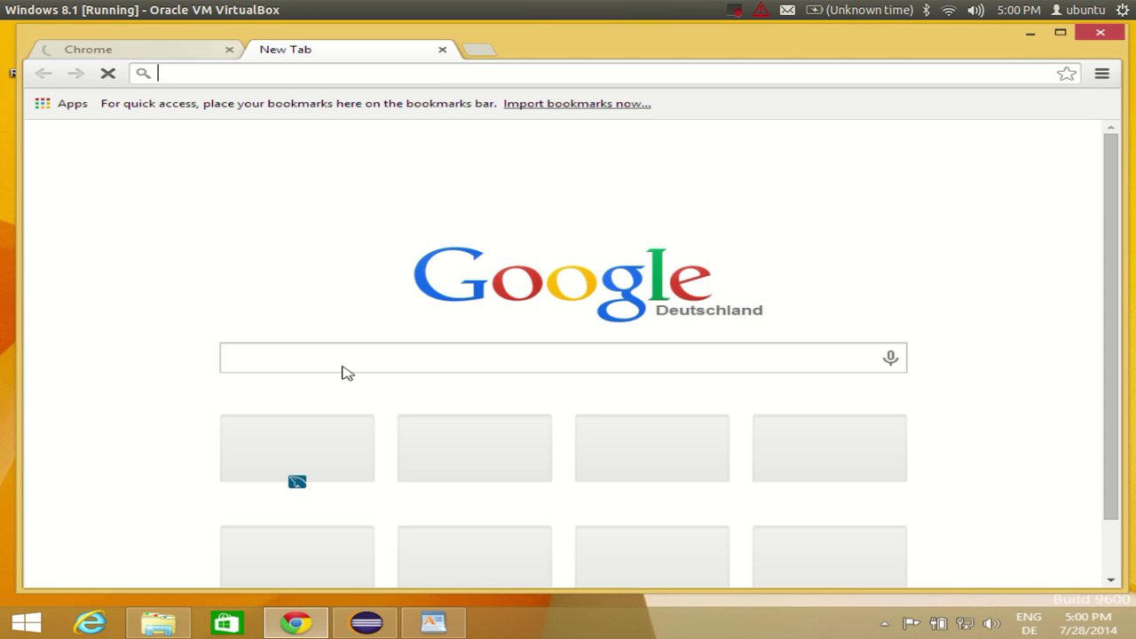
- Search Google for 'mozilla firefox download' using the autocomplete suggestion
left_click(345, 355)
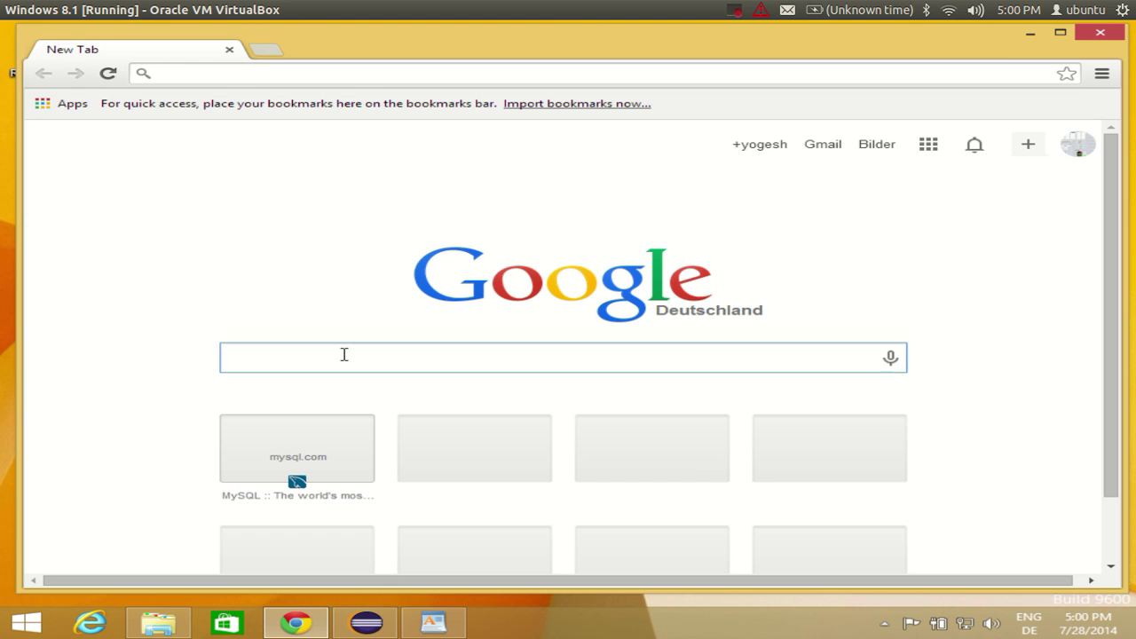
type("mo")
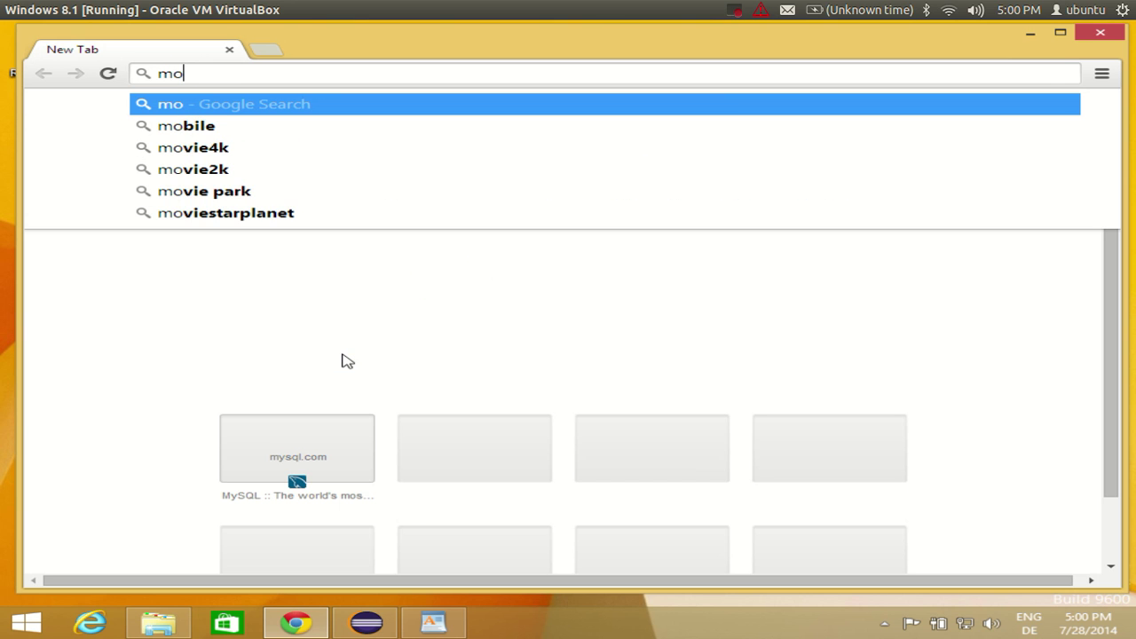
type("zill")
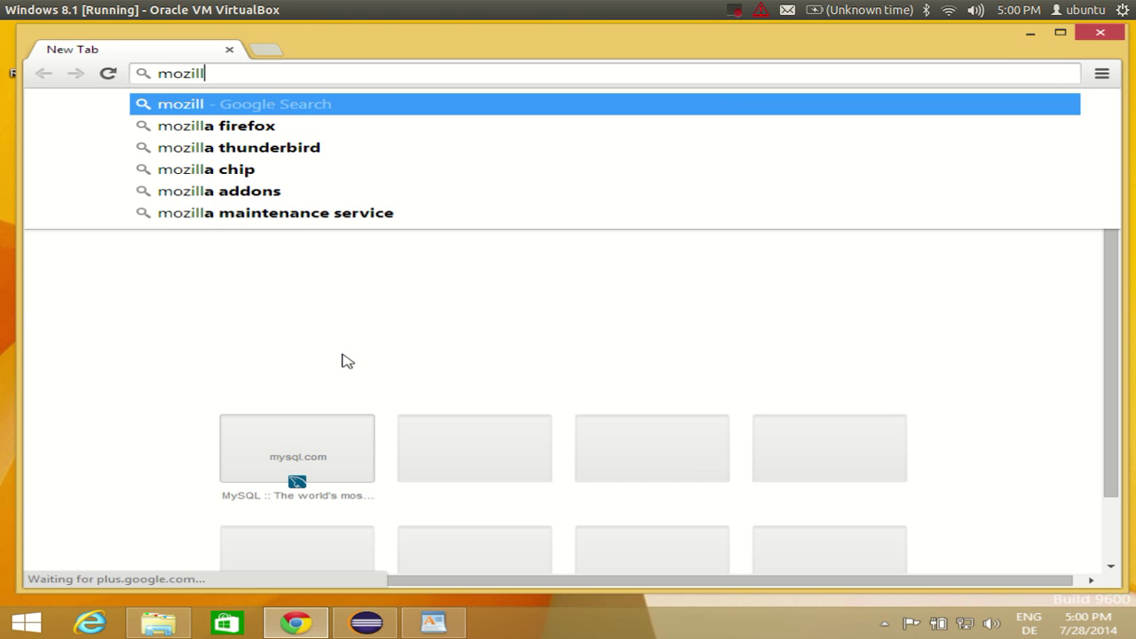
key("Down")
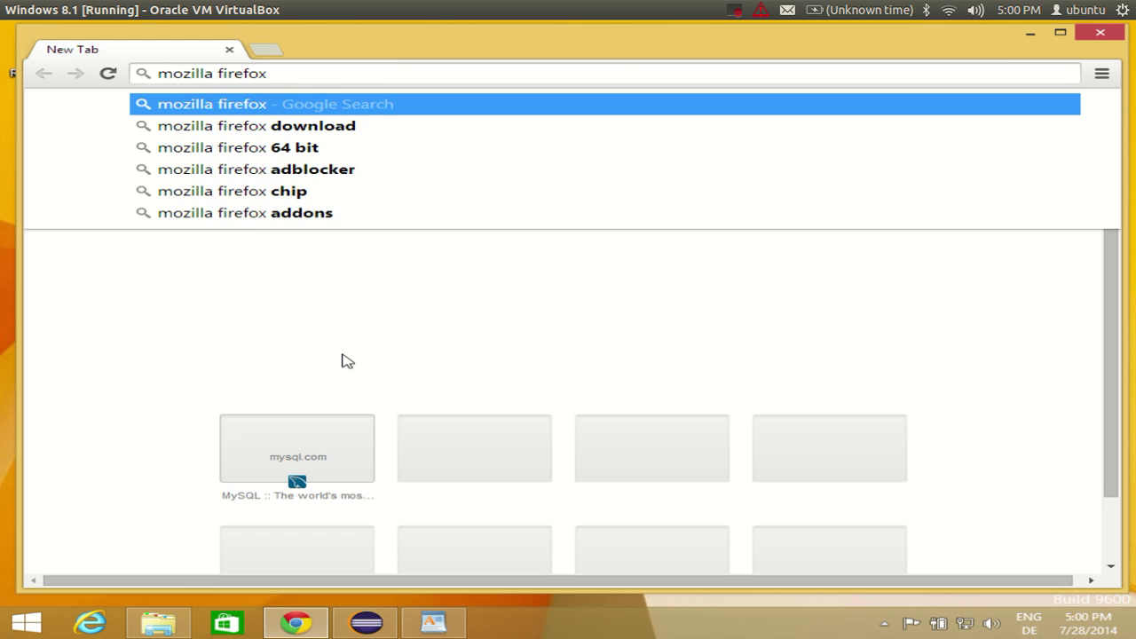
key("Down")
key("Return")
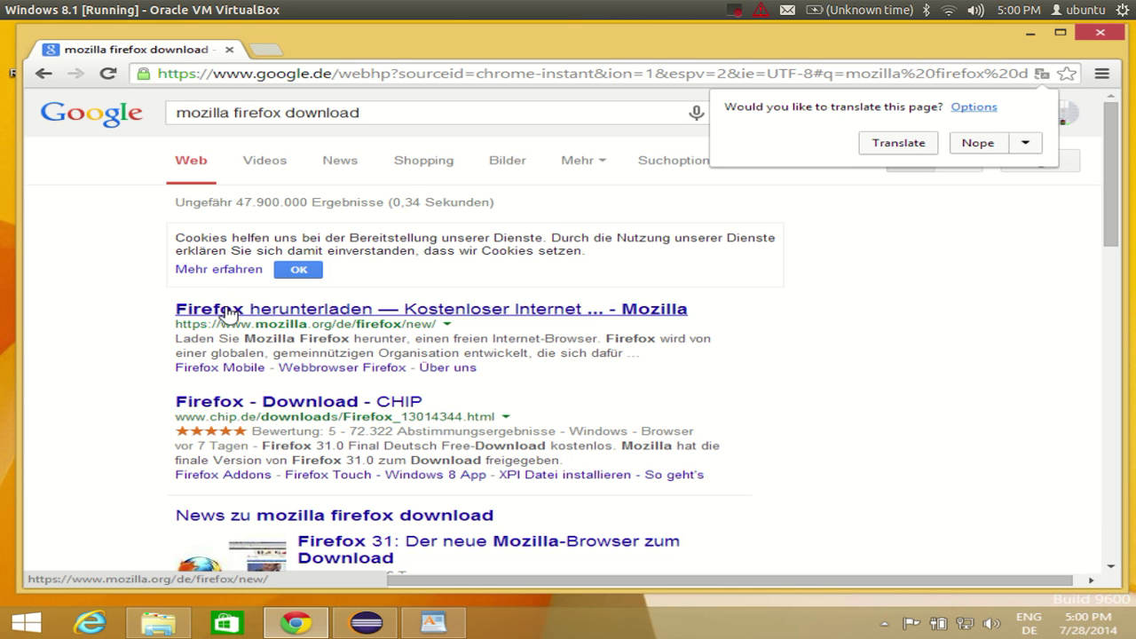
- Open the mozilla.org Firefox download page from the first search result
left_click(266, 311)
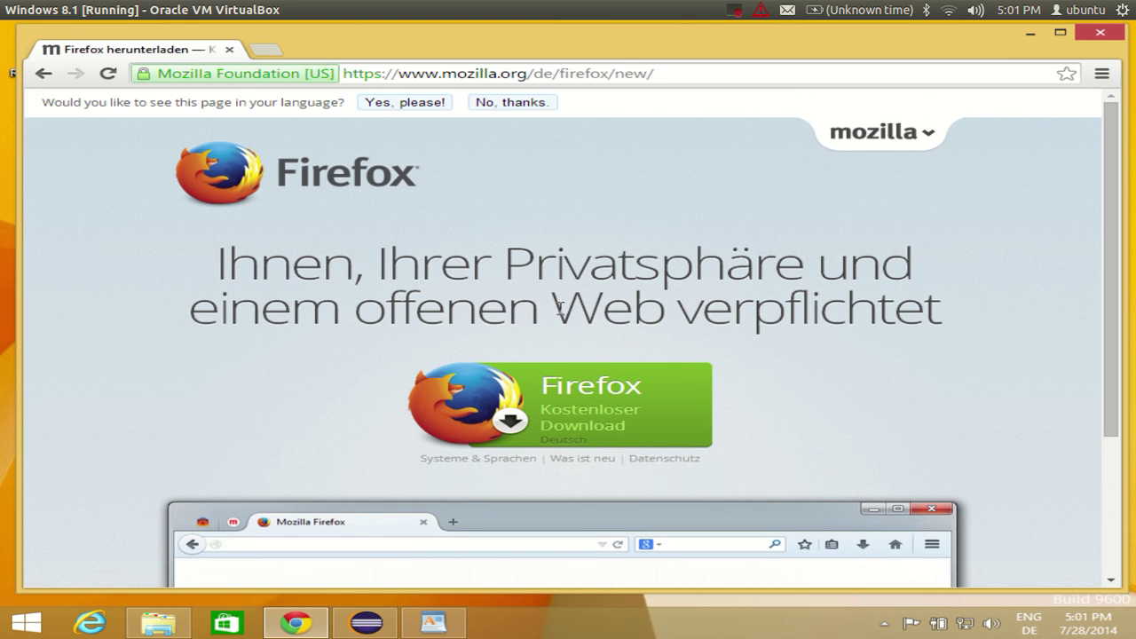
scroll(457, 381, "down", 3)
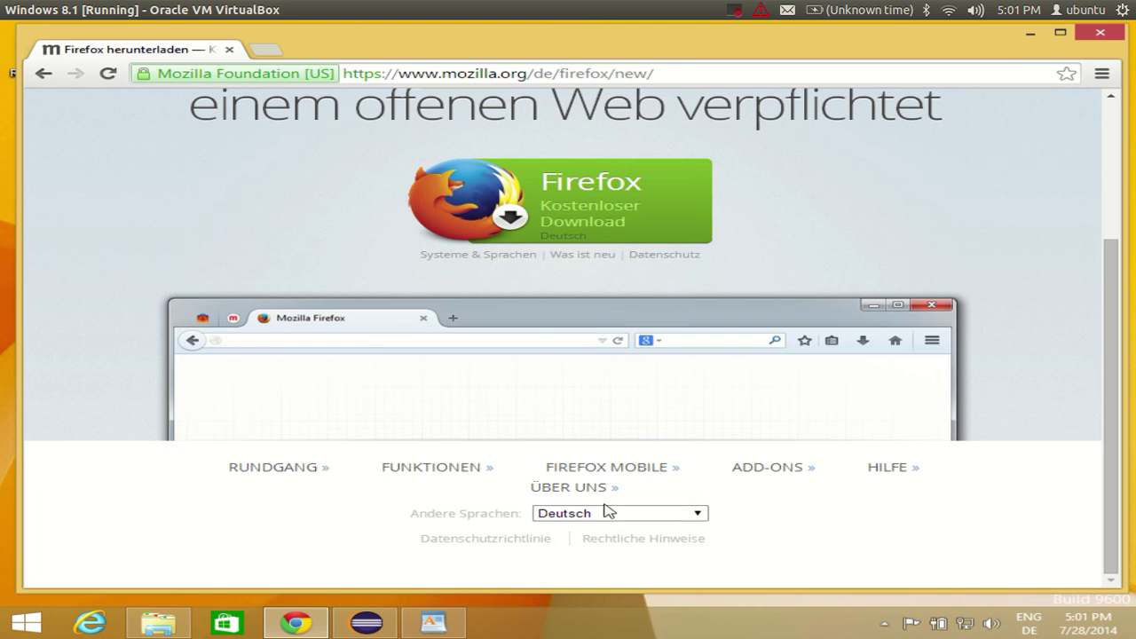
scroll(553, 457, "up", 3)
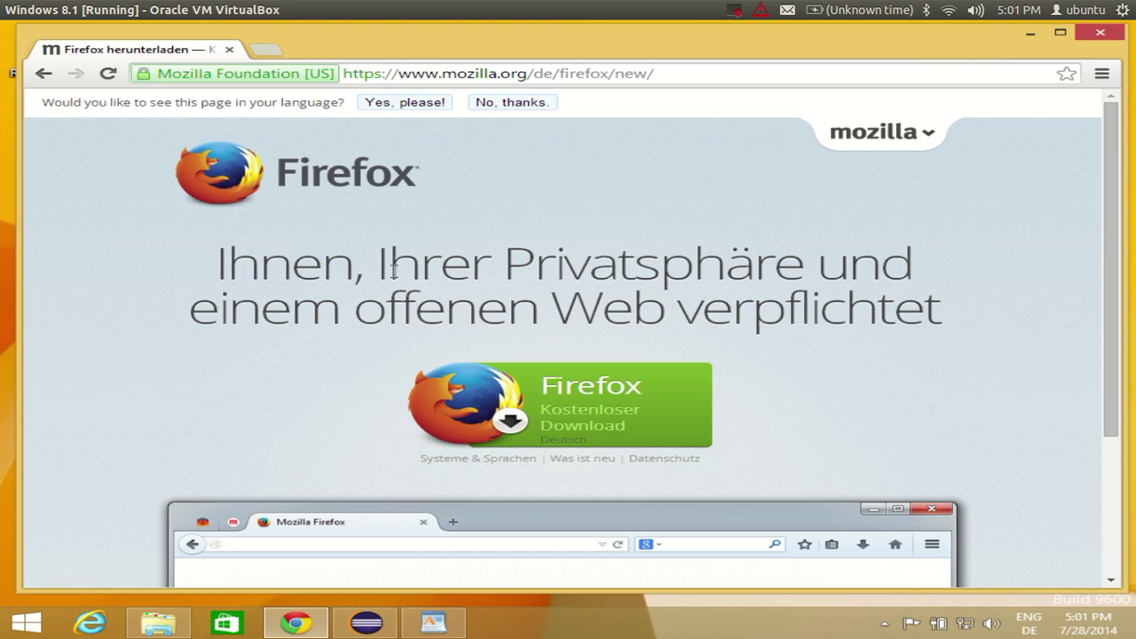
scroll(388, 302, "down", 3)
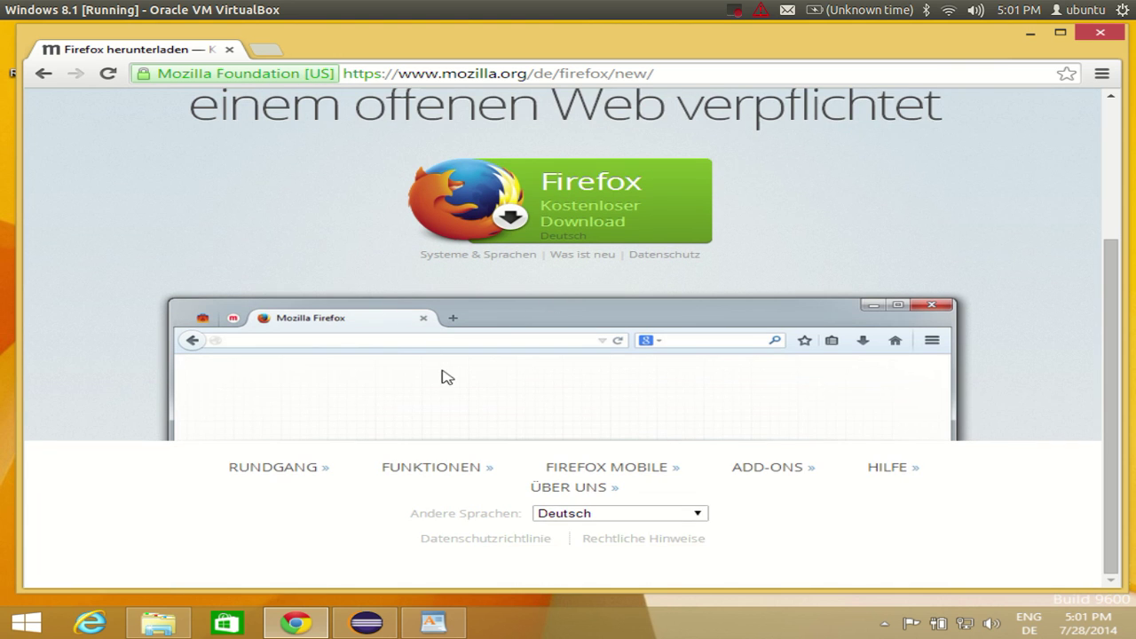
- Switch the Firefox download page's language to English (US)
left_click(618, 517)
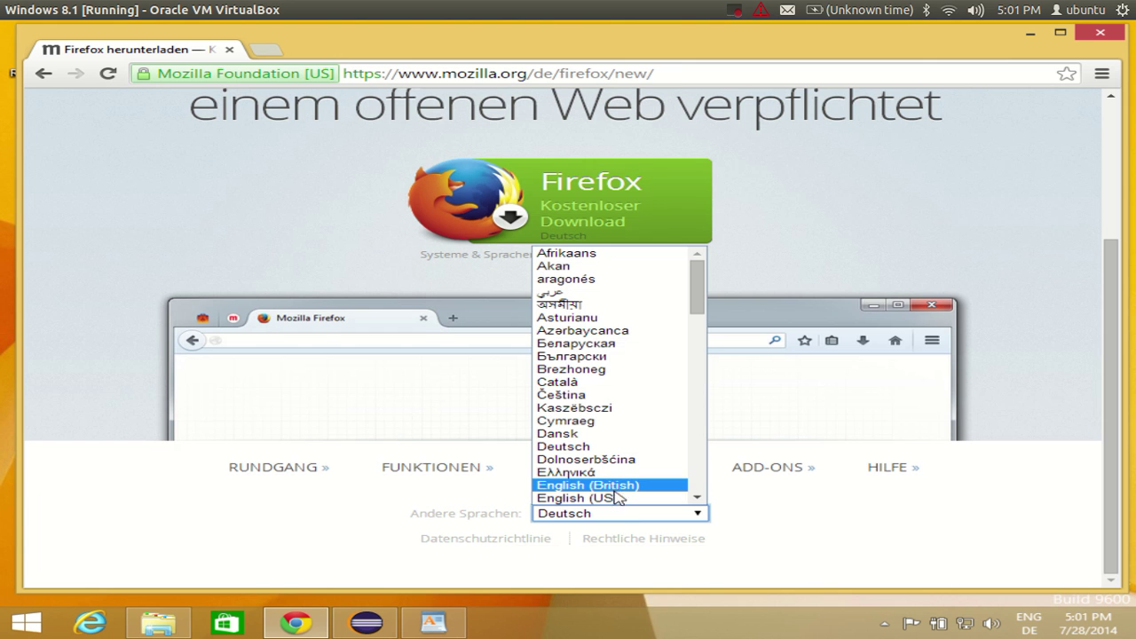
left_click(618, 498)
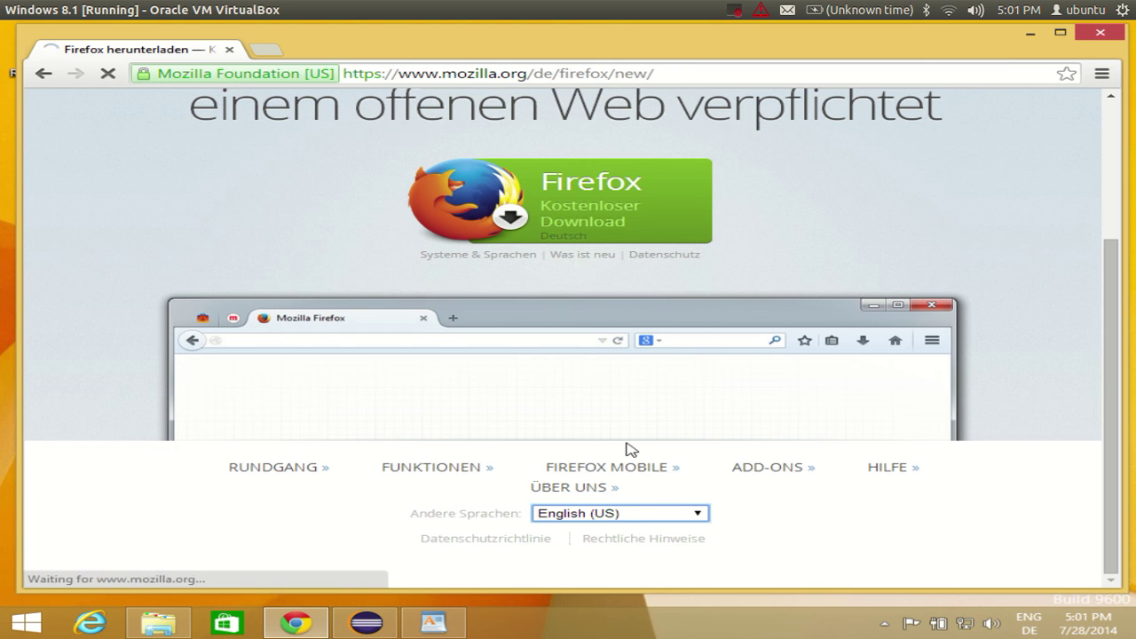
scroll(604, 456, "down", 2)
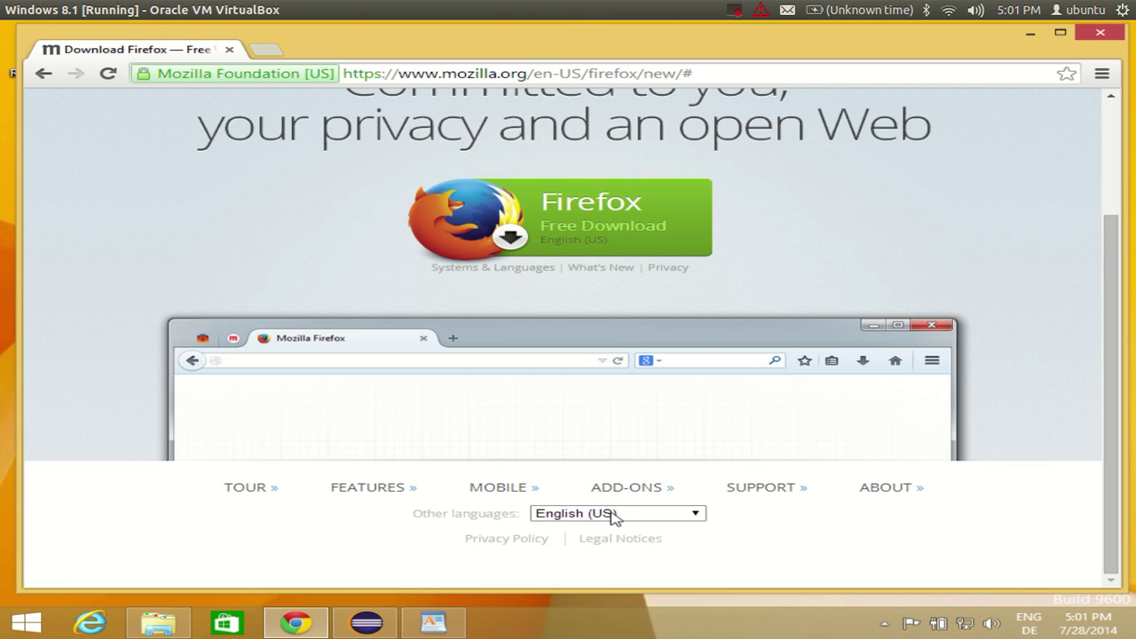
scroll(613, 511, "up", 2)
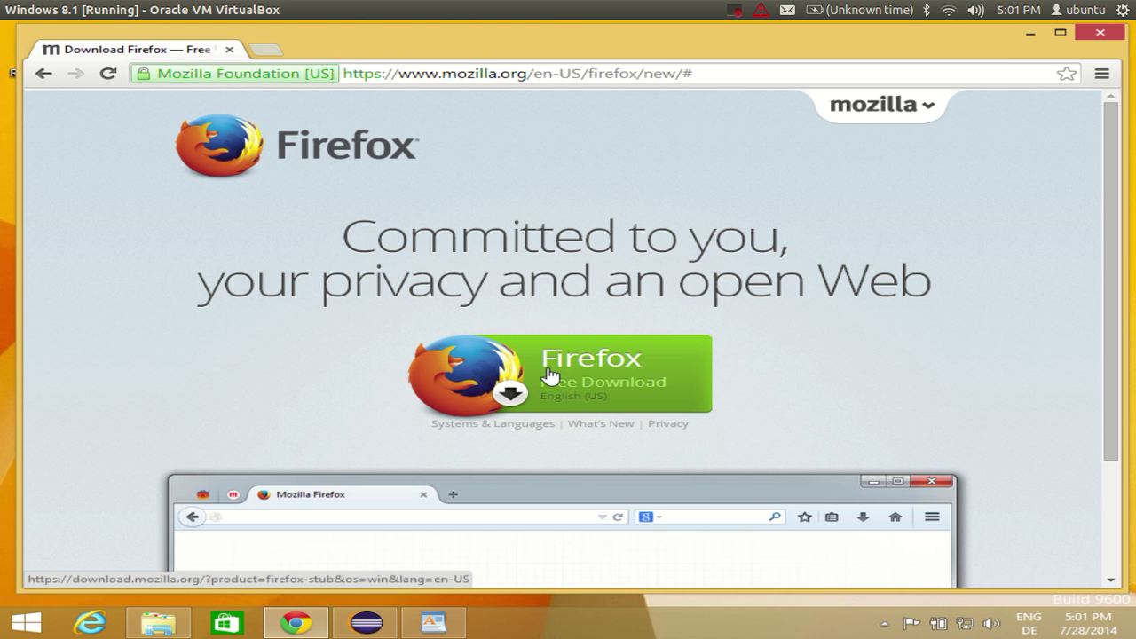
- Download Firefox Setup Stub 31.0.exe, run it, and approve the User Account Control prompt
left_click(611, 376)
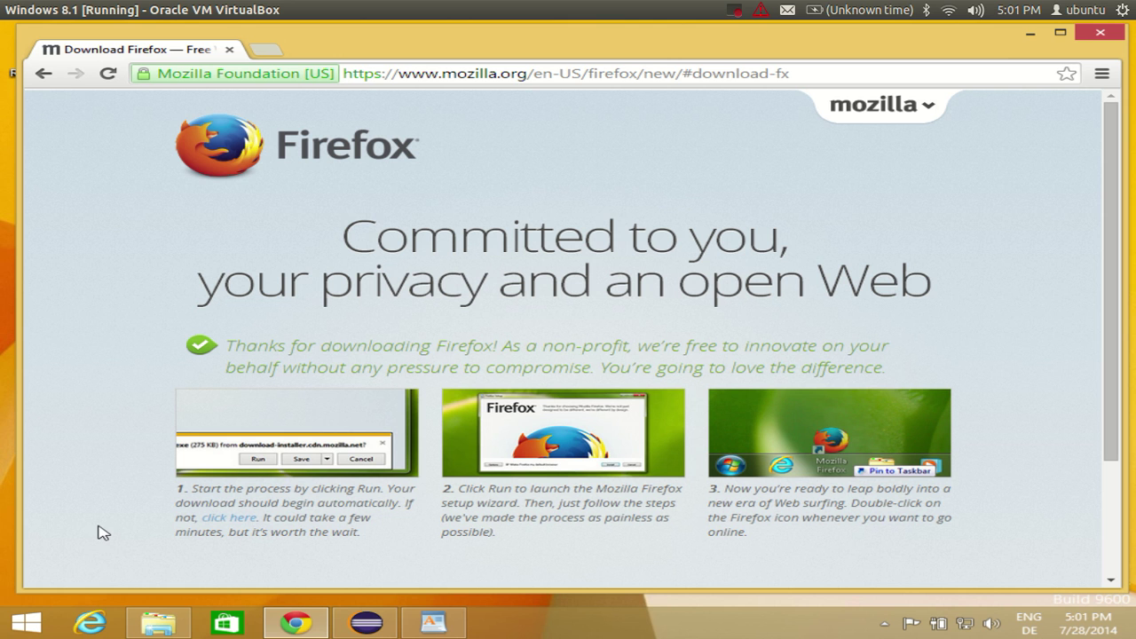
scroll(684, 347, "down", 3)
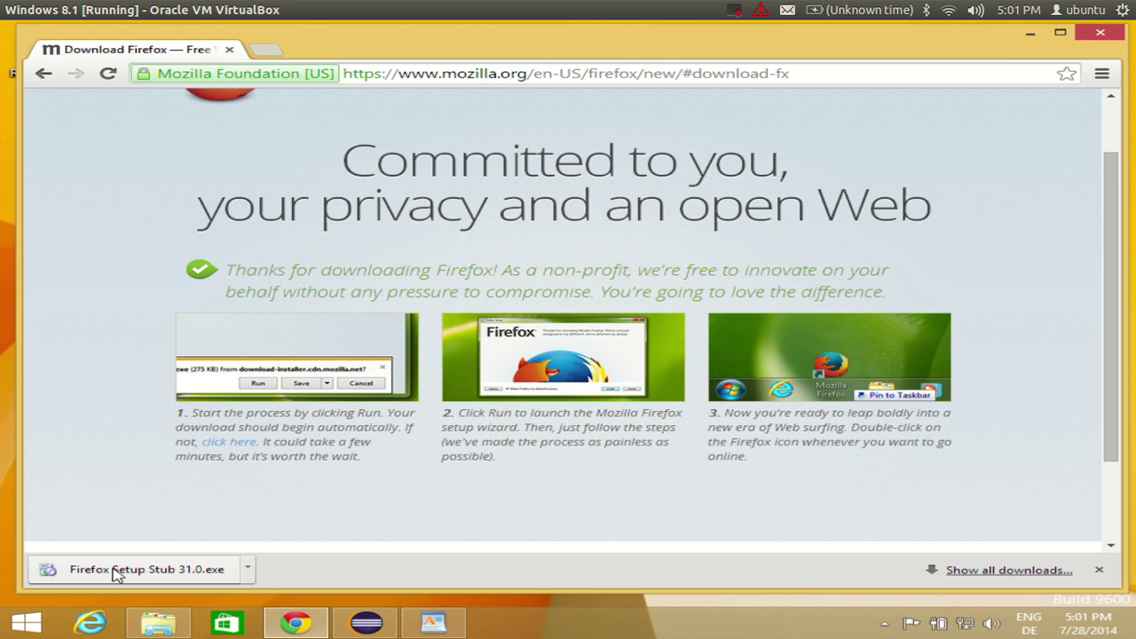
left_click(114, 576)
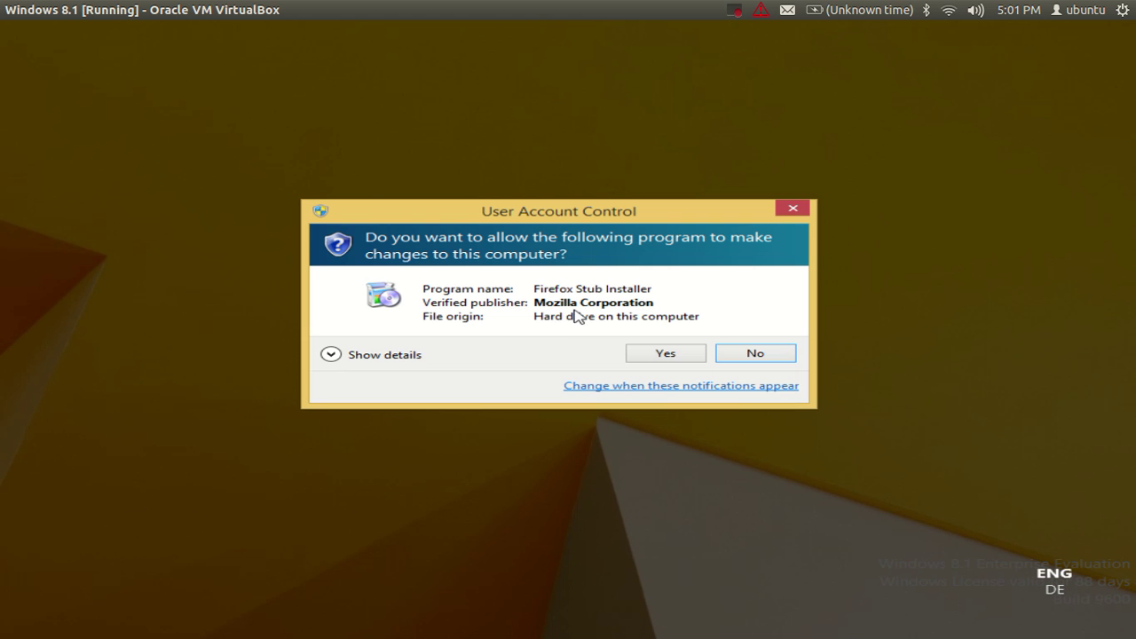
left_click(664, 353)
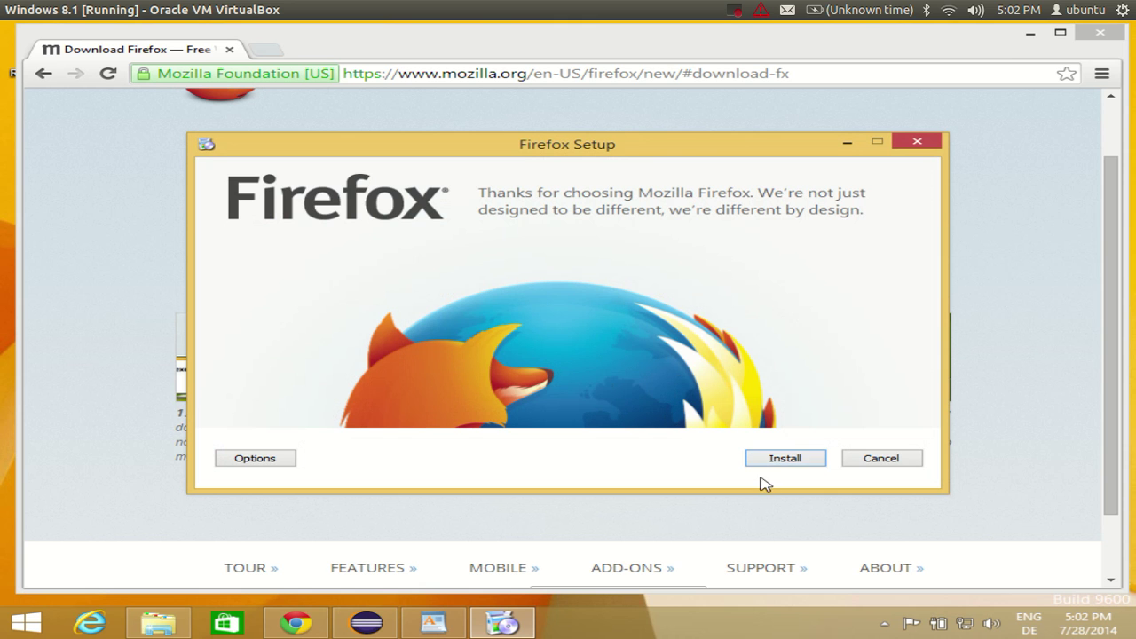
left_click(770, 463)
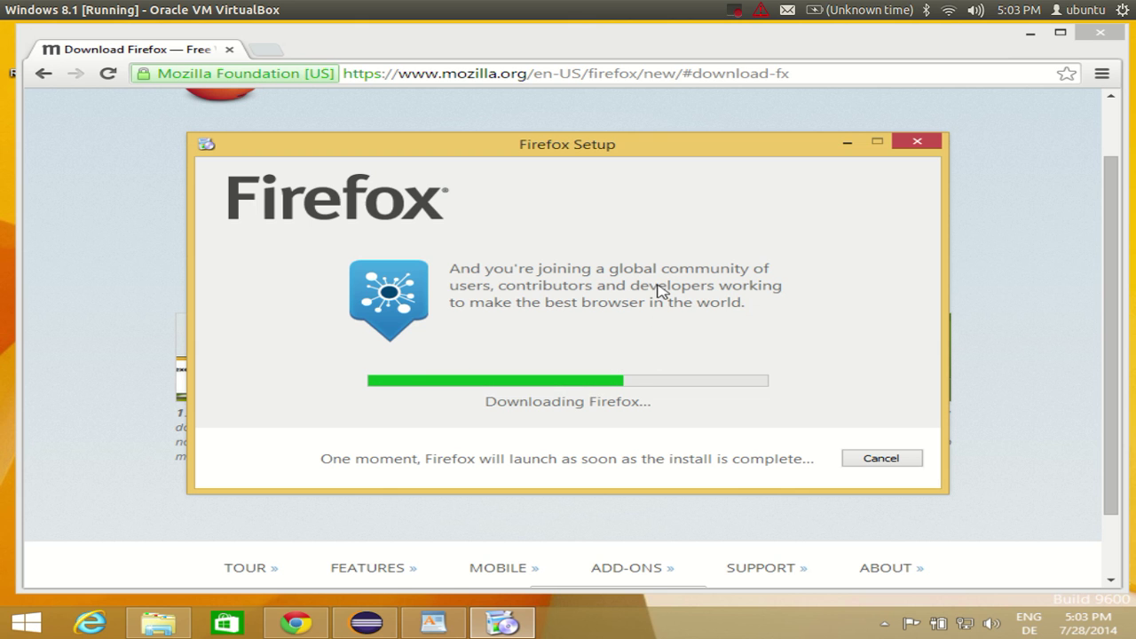
- Choose 'Don't import anything' in Firefox's Import Wizard and finish it
left_click(730, 23)
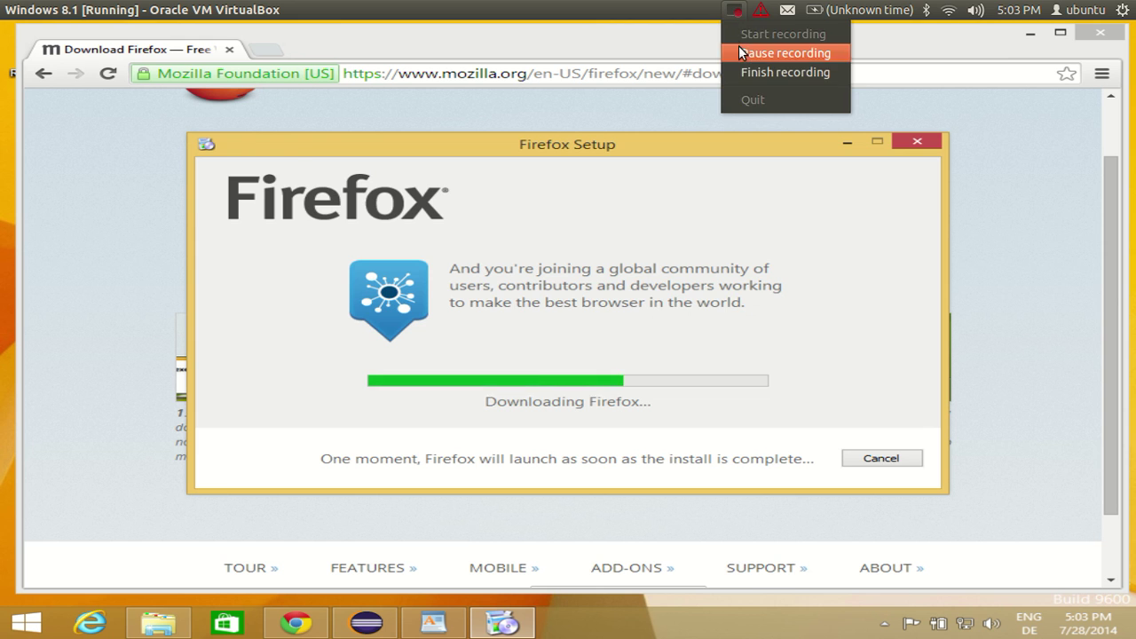
left_click(742, 46)
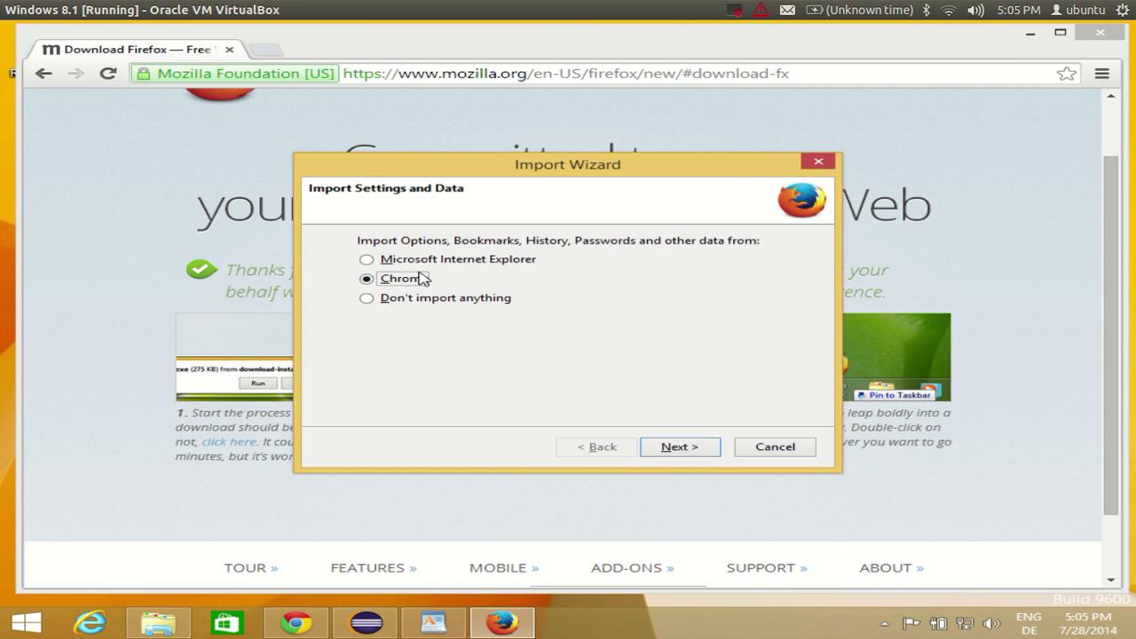
left_click(421, 302)
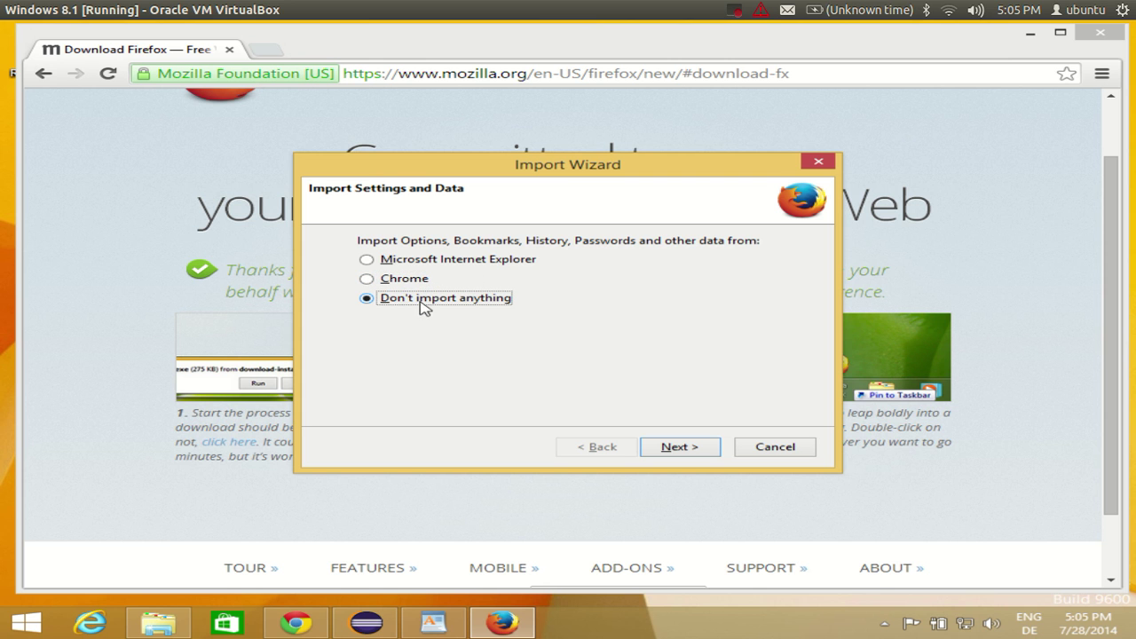
left_click(672, 451)
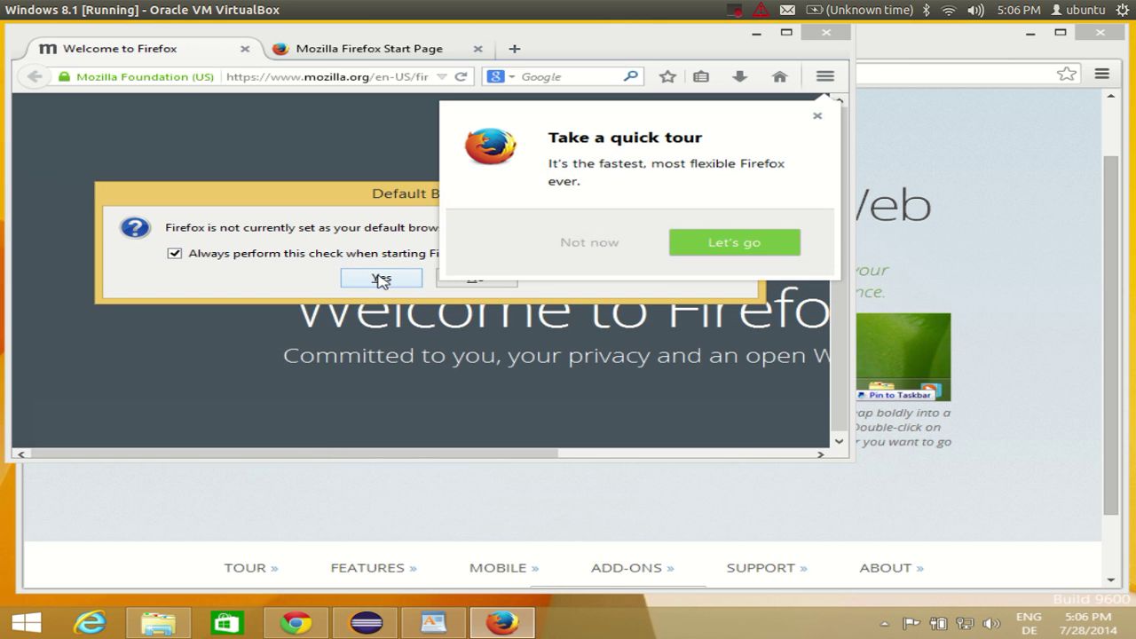
- Set Firefox as the default for web links, dismiss the tour menu, and maximize the window
left_click(380, 281)
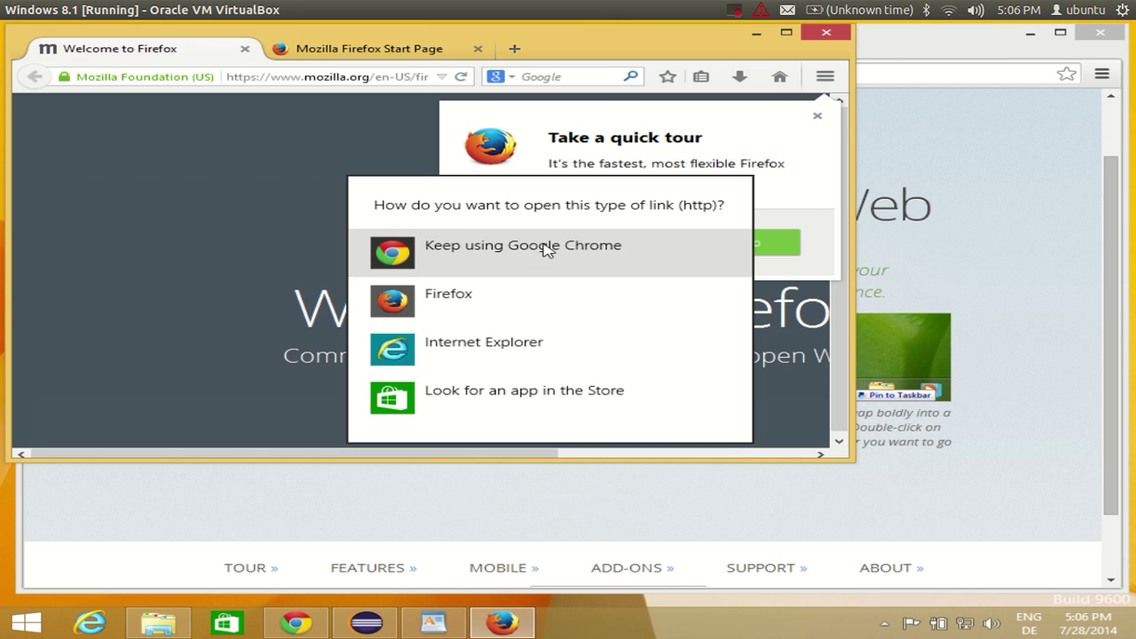
left_click(460, 299)
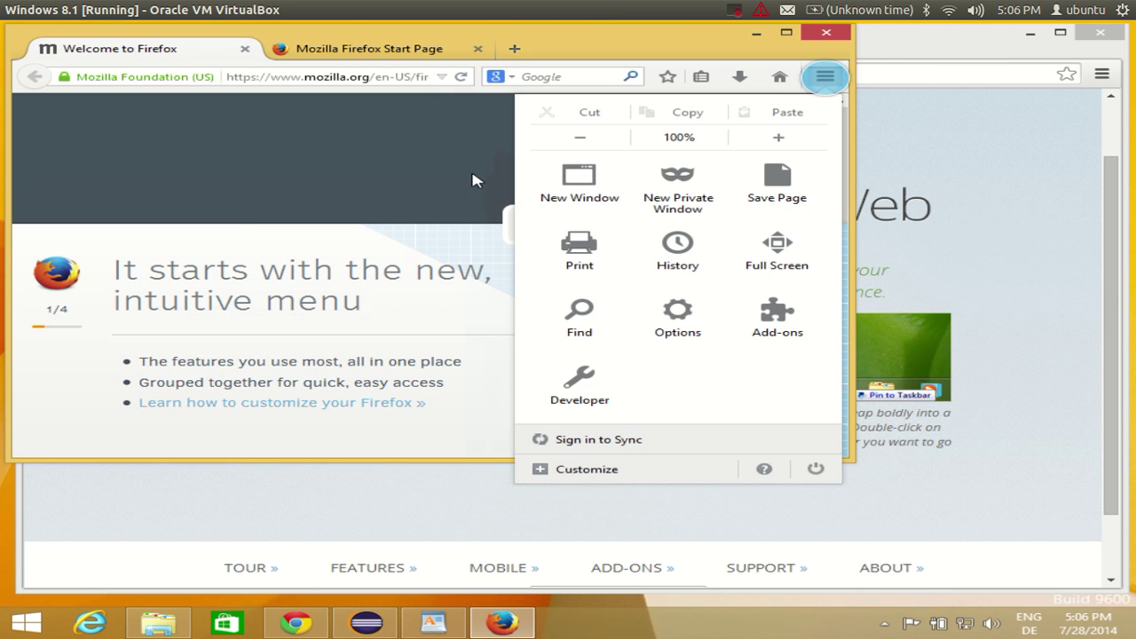
left_click(421, 165)
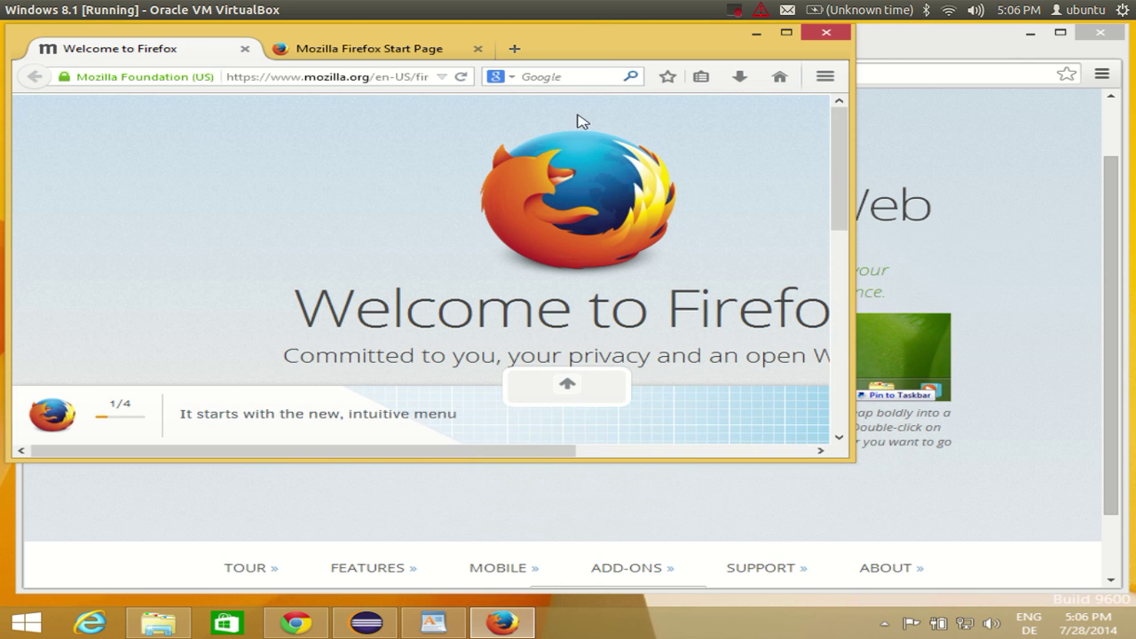
left_click(784, 34)
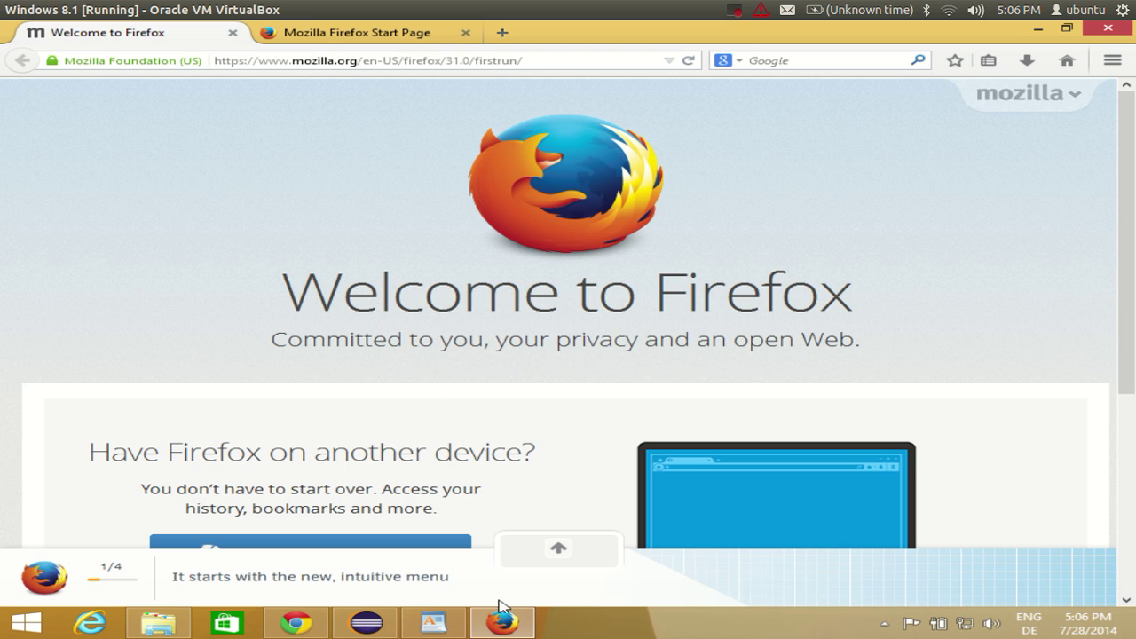
- Close the Firefox window, confirming that both open tabs close
mouse_move(500, 630)
left_click(522, 627)
right_click(522, 627)
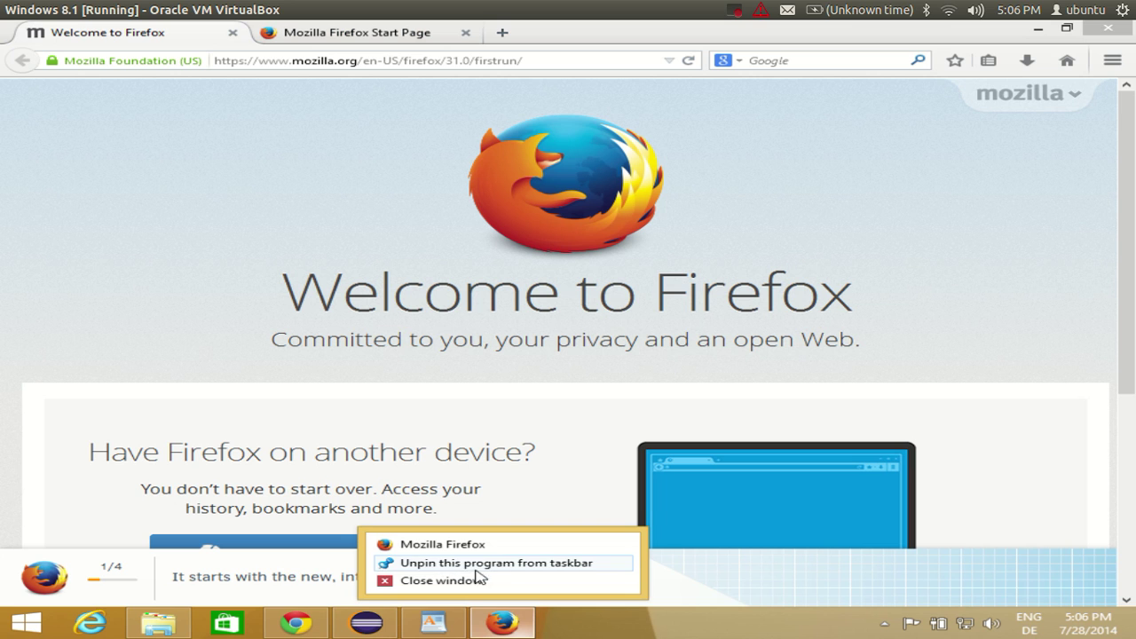
left_click(597, 631)
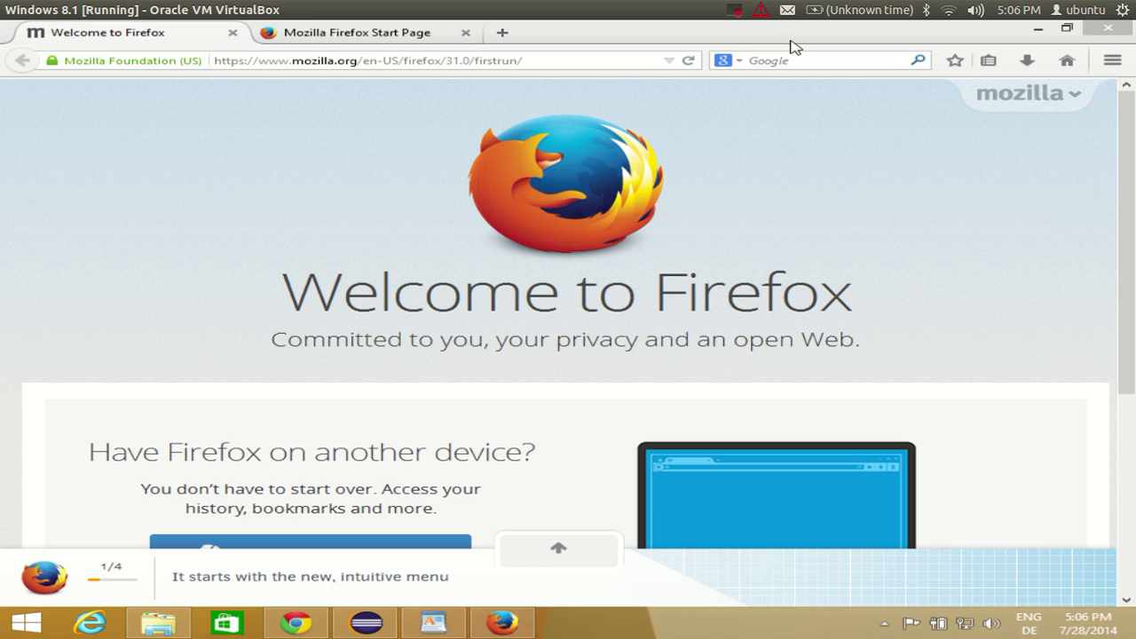
left_click(1108, 30)
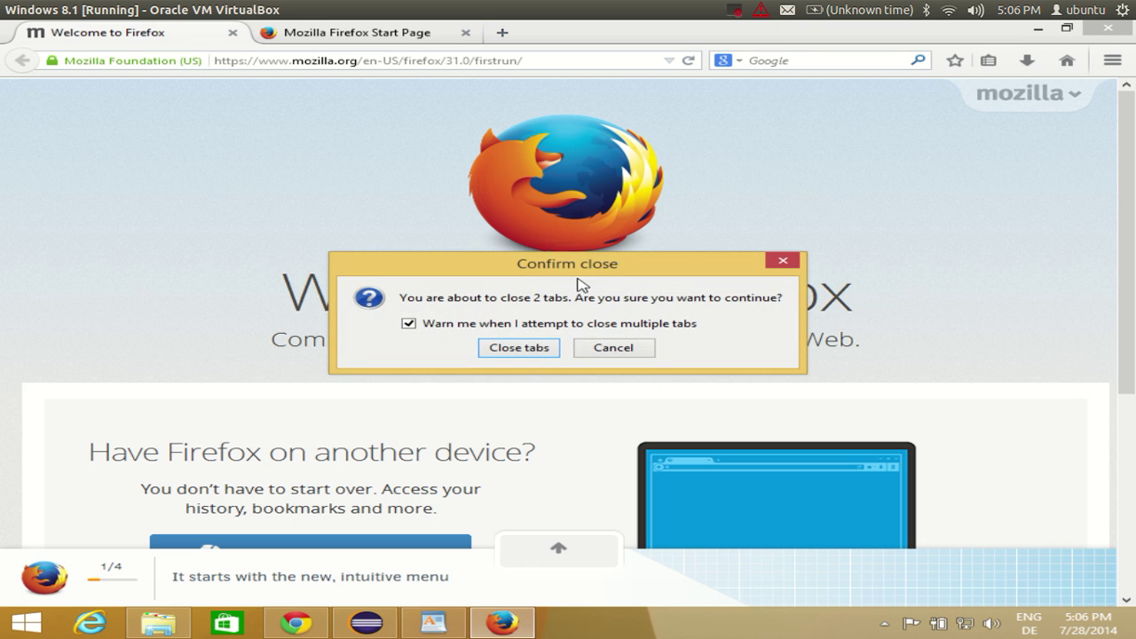
left_click(533, 352)
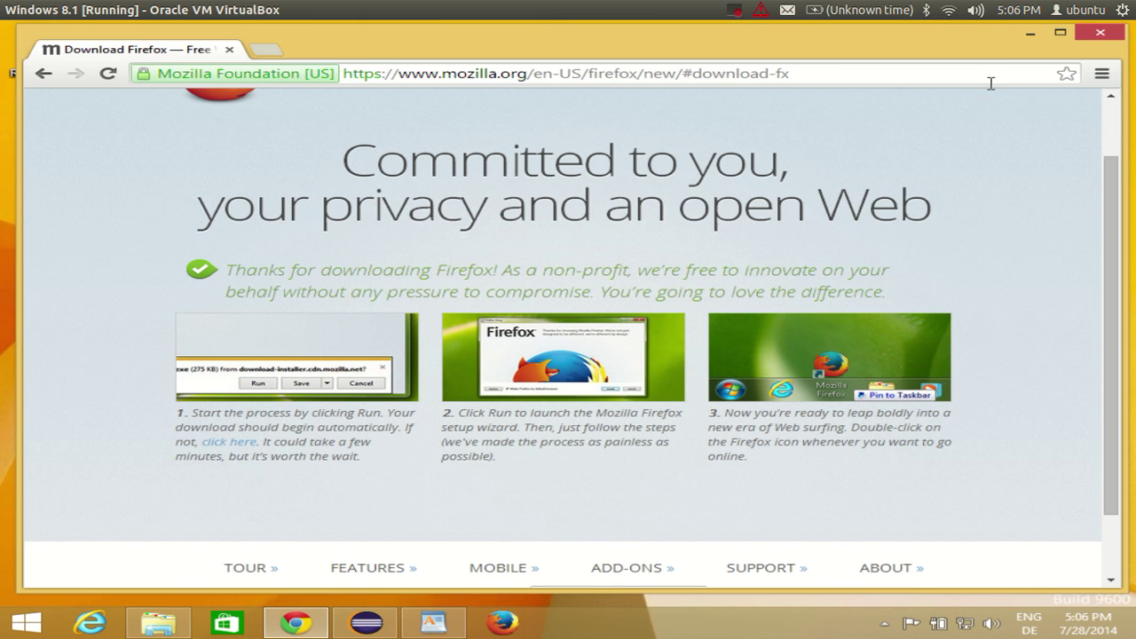
- Close Chrome and unpin Firefox from the taskbar
left_click(1117, 36)
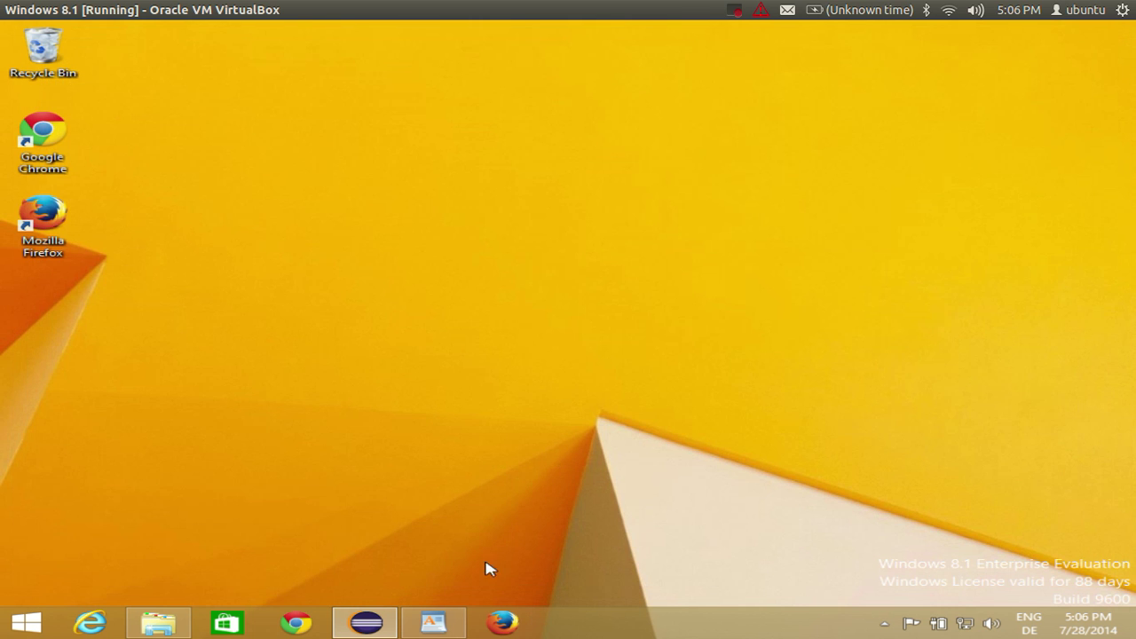
right_click(514, 626)
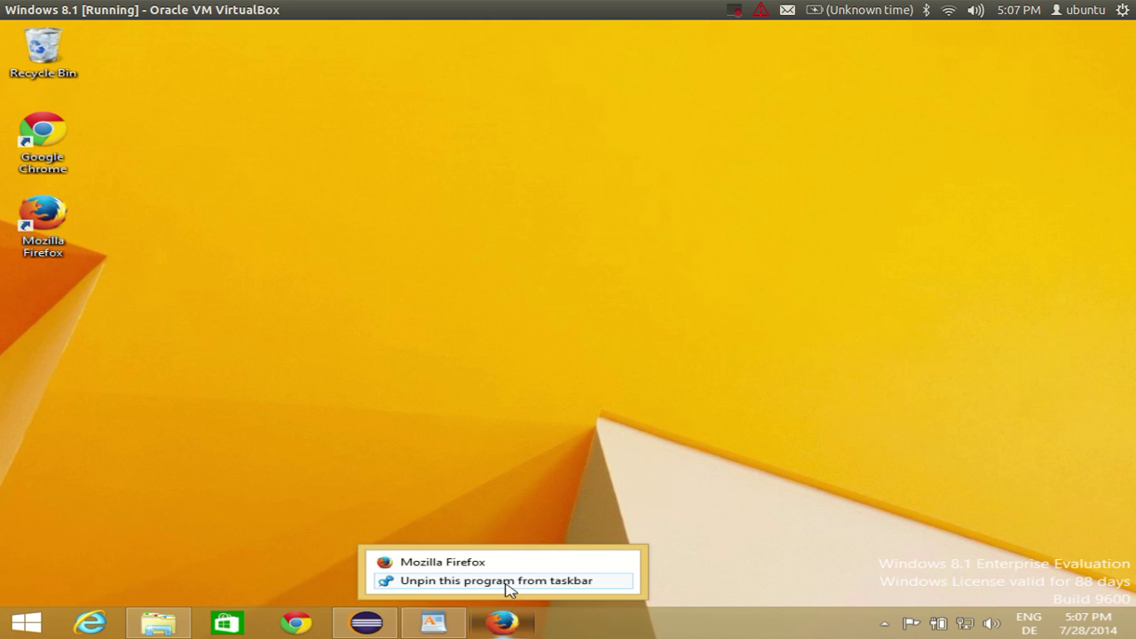
left_click(508, 583)
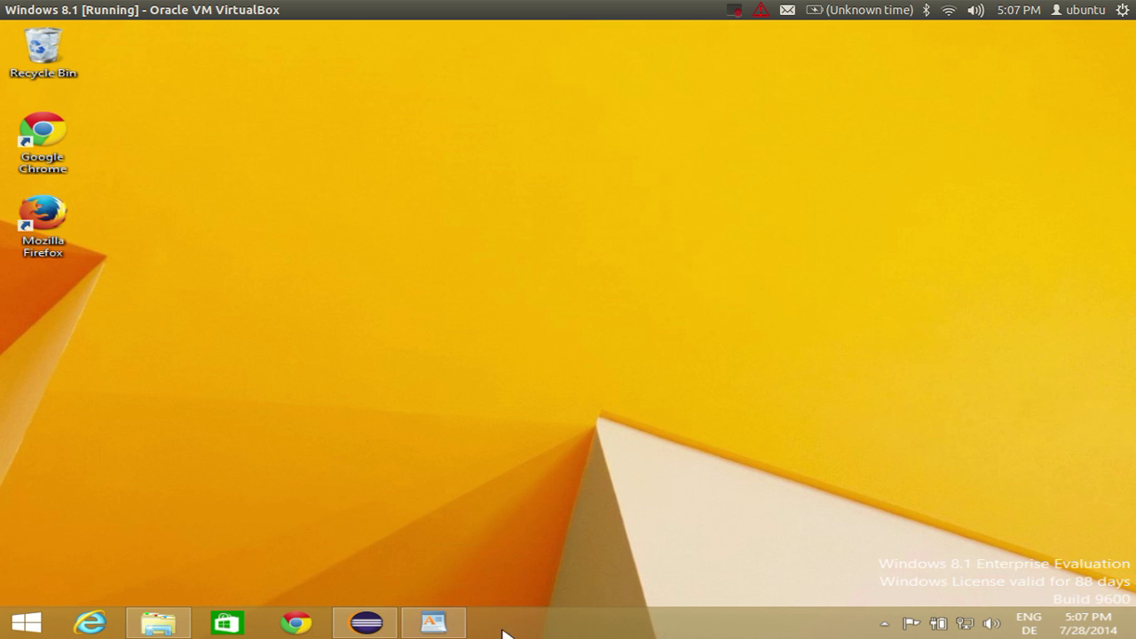
- Go to the Windows 8.1 Start screen and open the Search pane
left_click(25, 623)
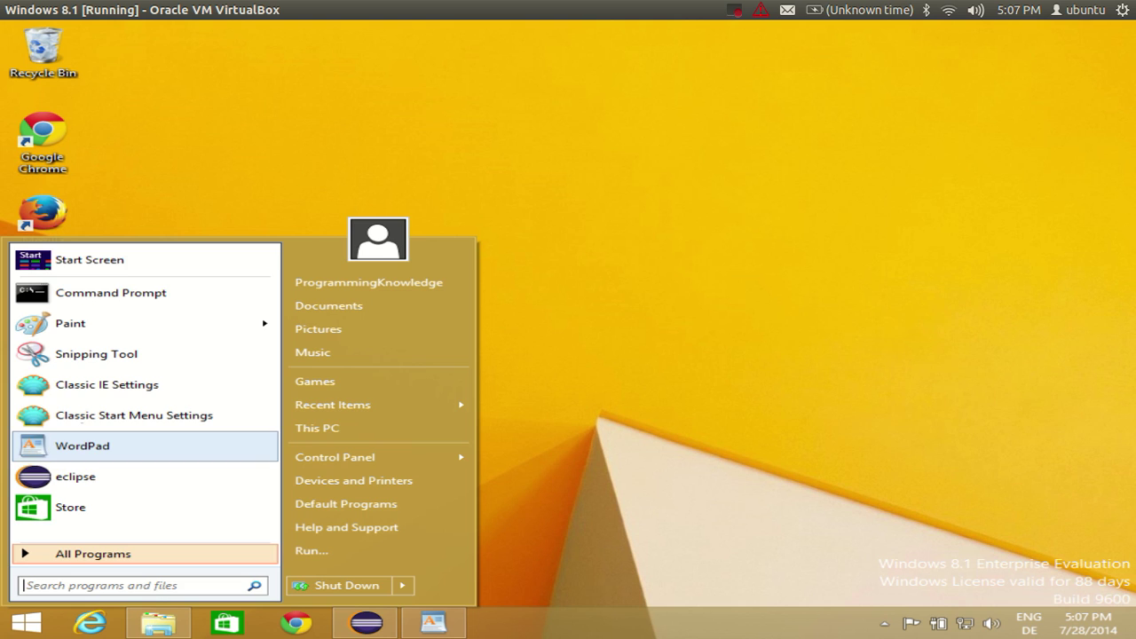
left_click(122, 260)
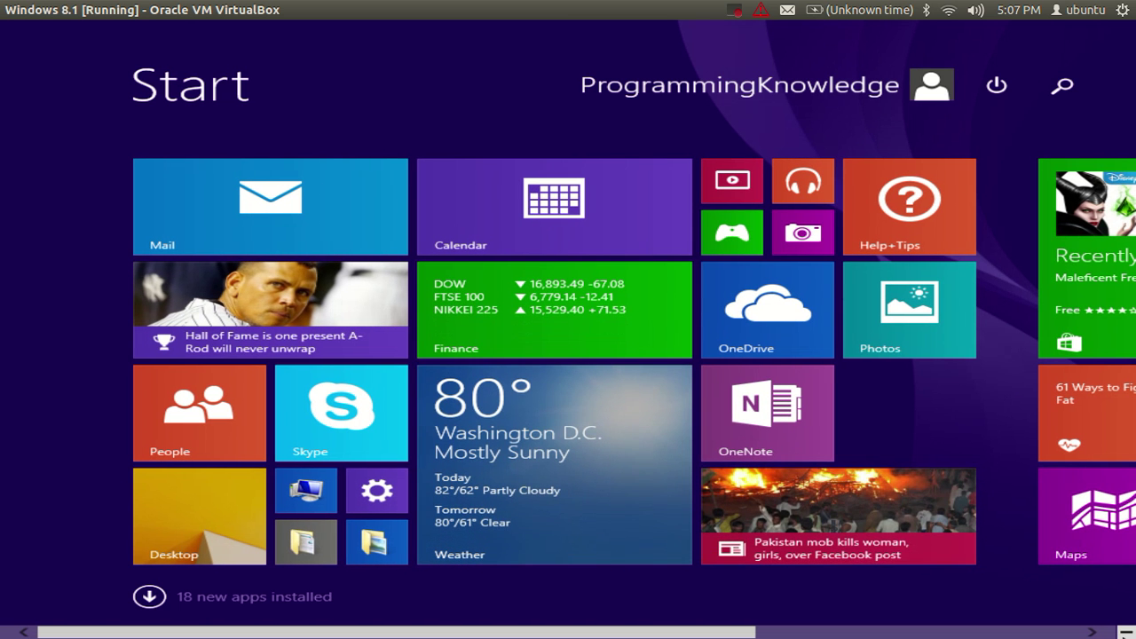
mouse_move(1126, 247)
left_click(1063, 85)
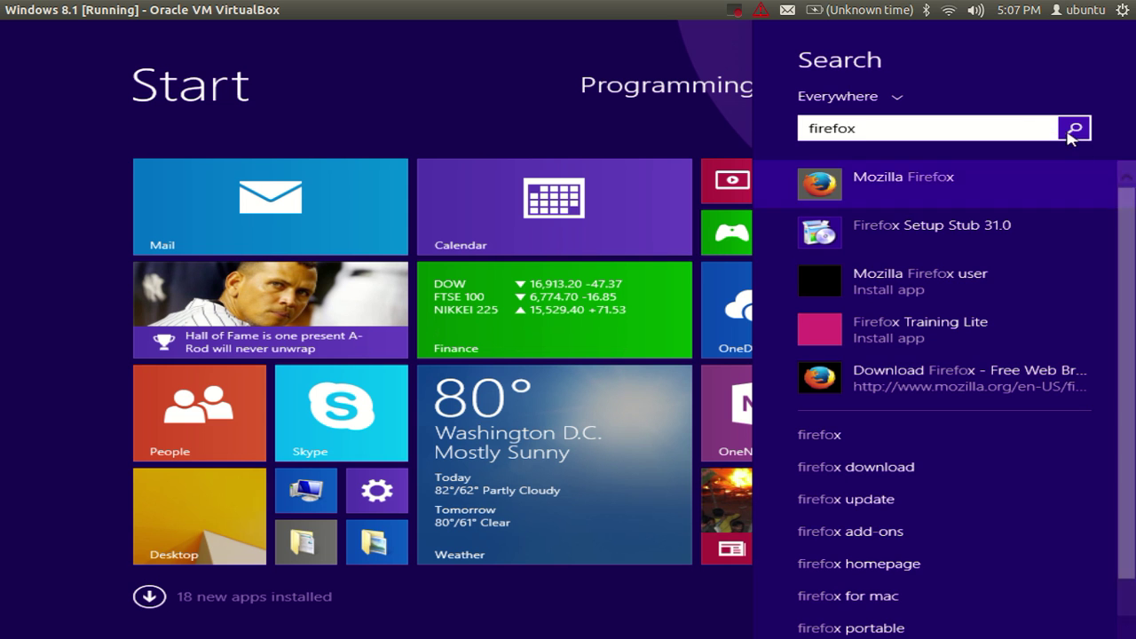
- Launch Mozilla Firefox from the search results and pin it to the taskbar
left_click(882, 183)
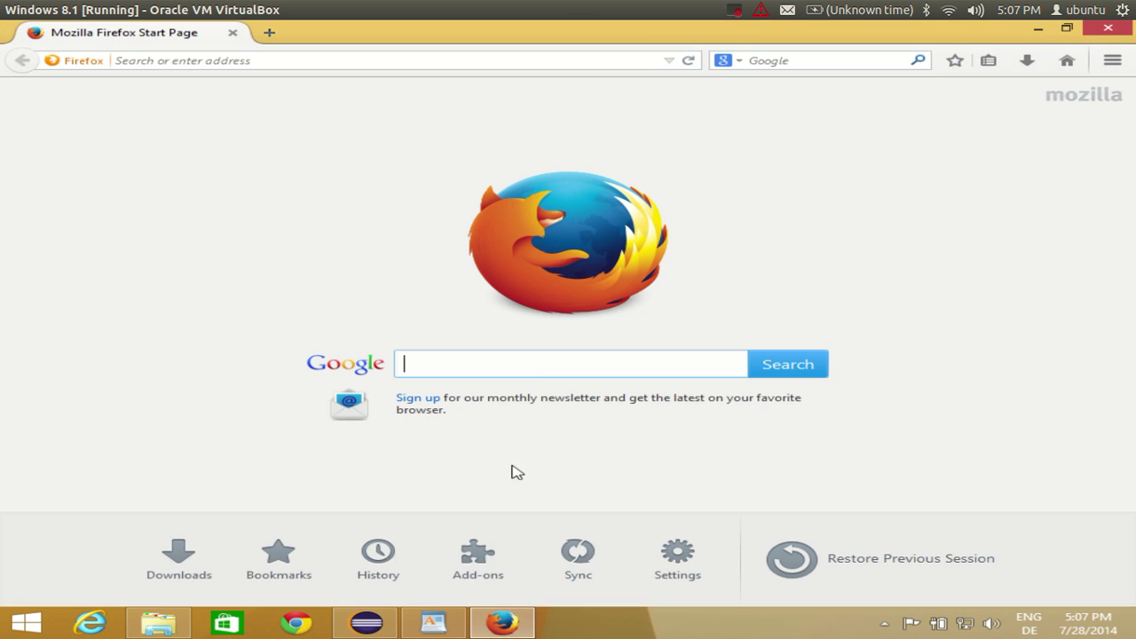
right_click(489, 630)
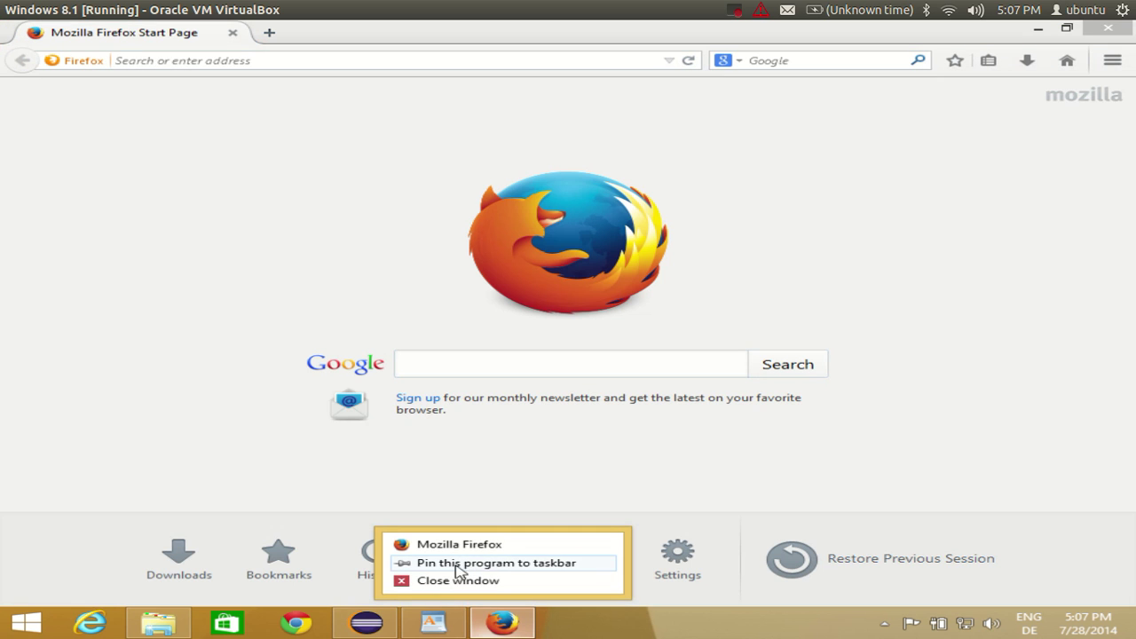
left_click(495, 564)
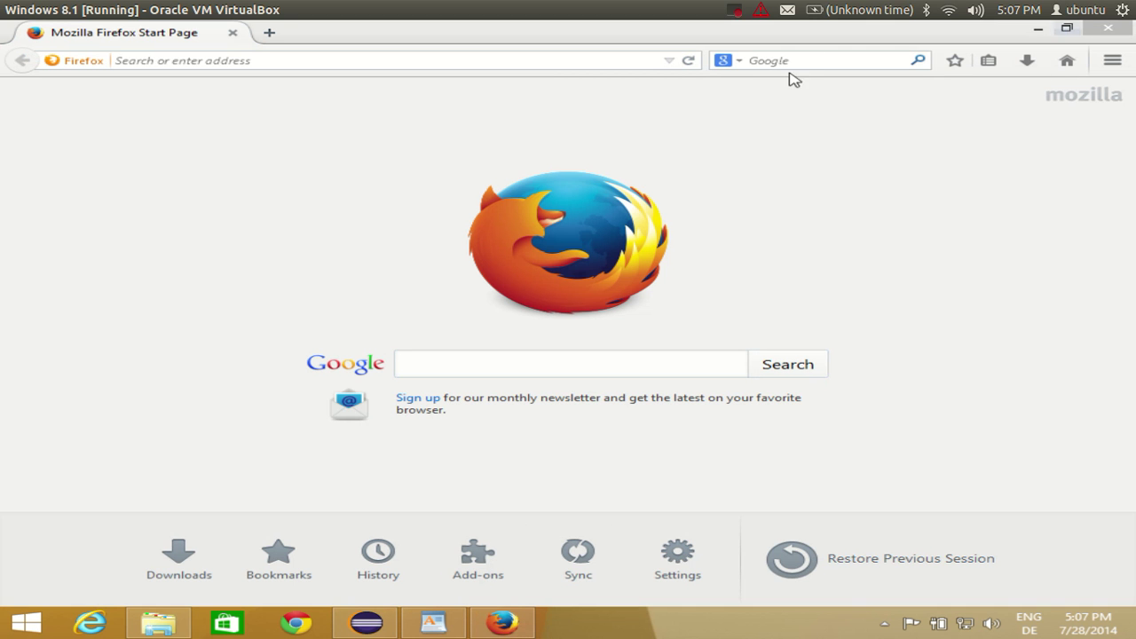
- Close the Firefox window with its X button
left_click(1108, 32)
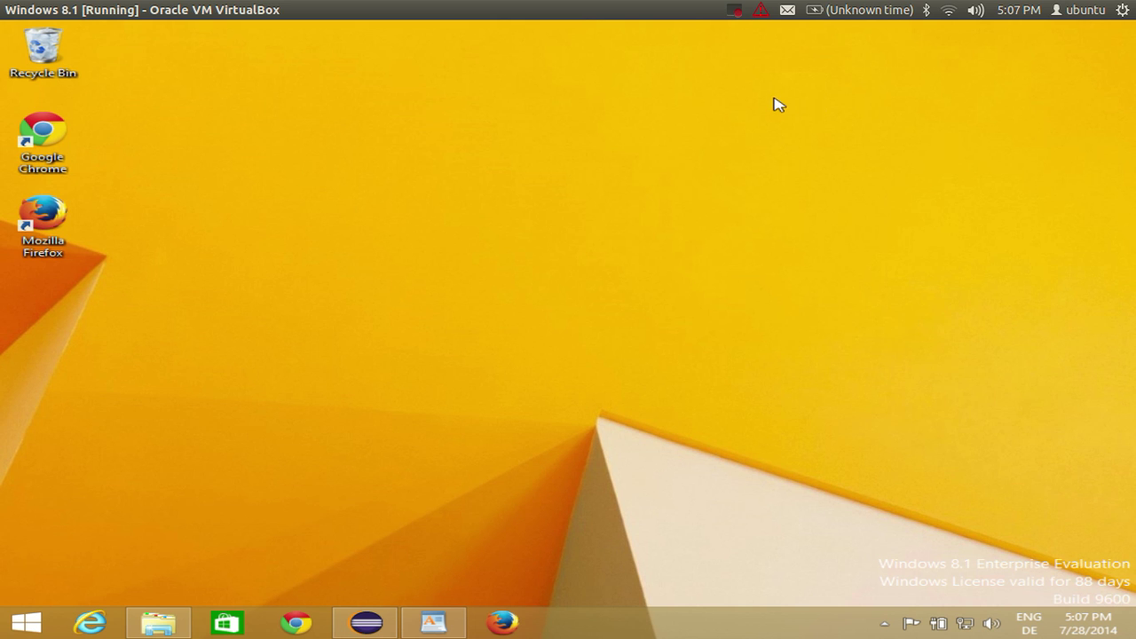
left_click(730, 12)
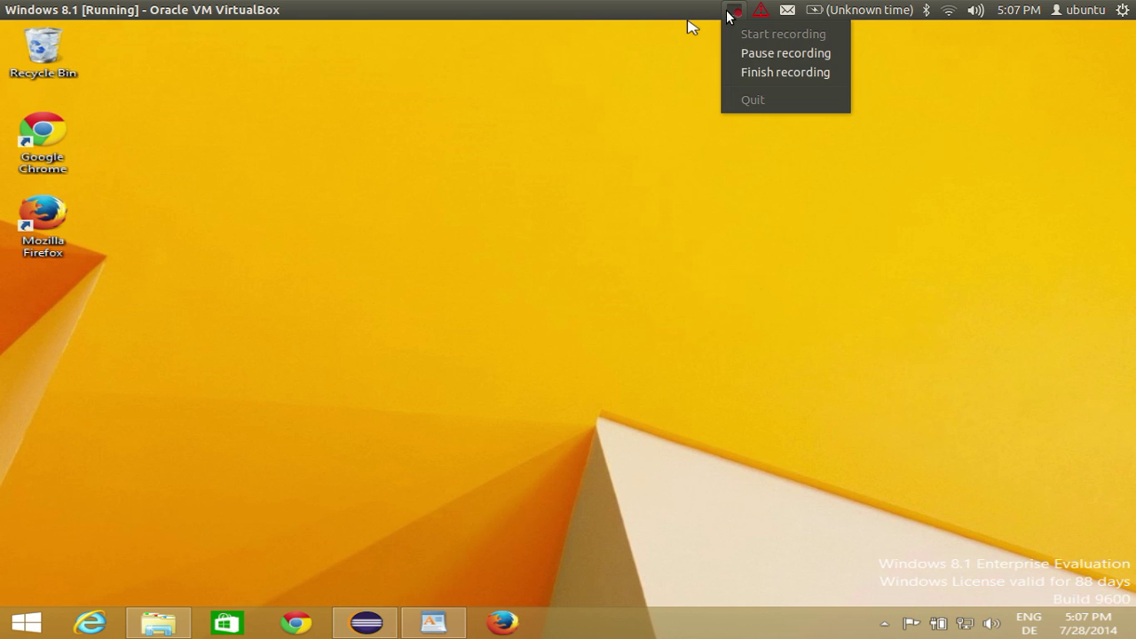